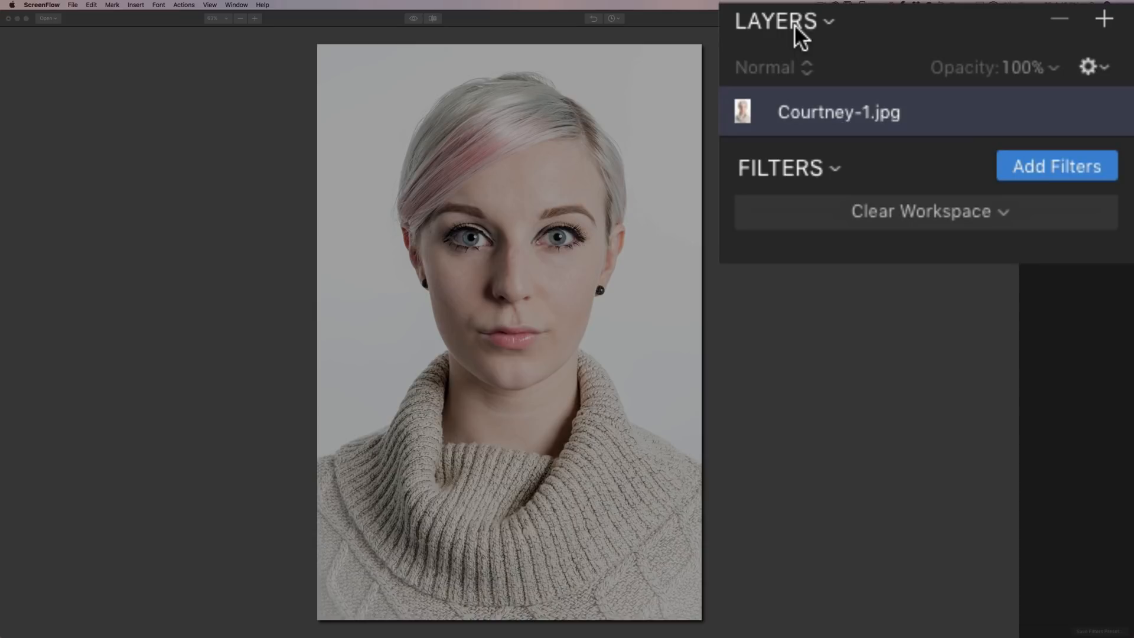
Step: Add a new adjustment layer above the Courtney-1.jpg portrait
left_click(1104, 24)
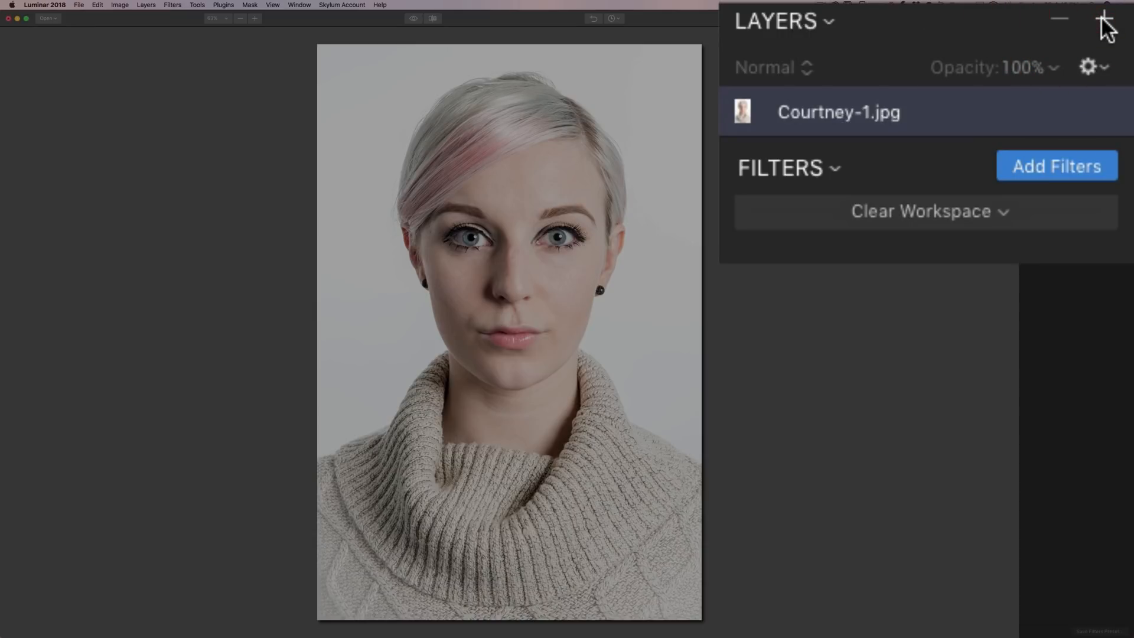
left_click(1105, 23)
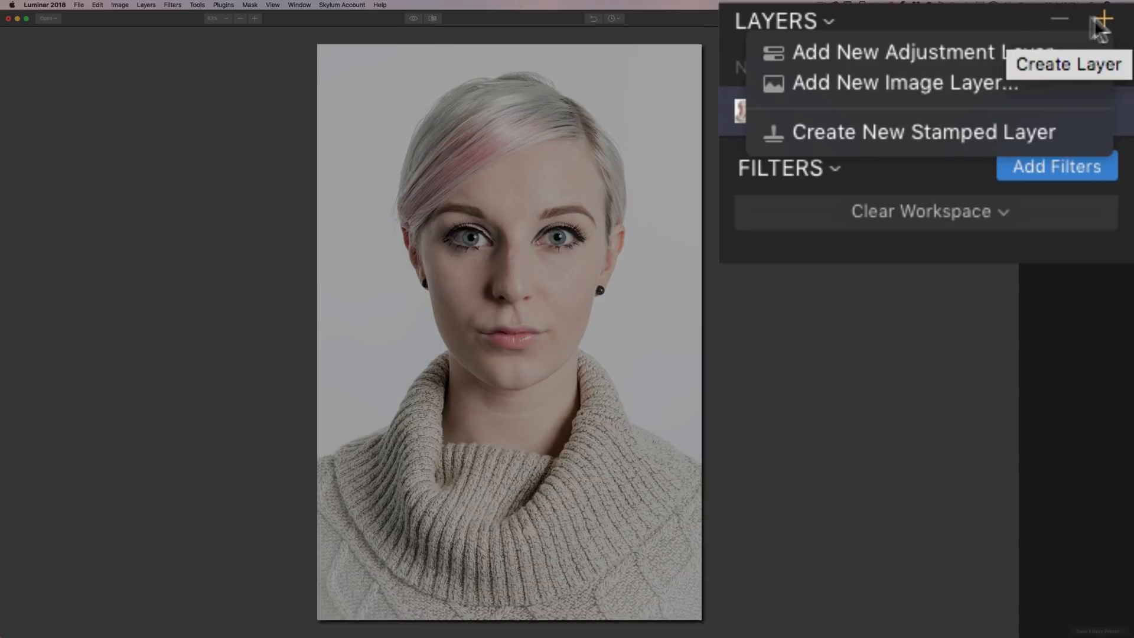
left_click(895, 48)
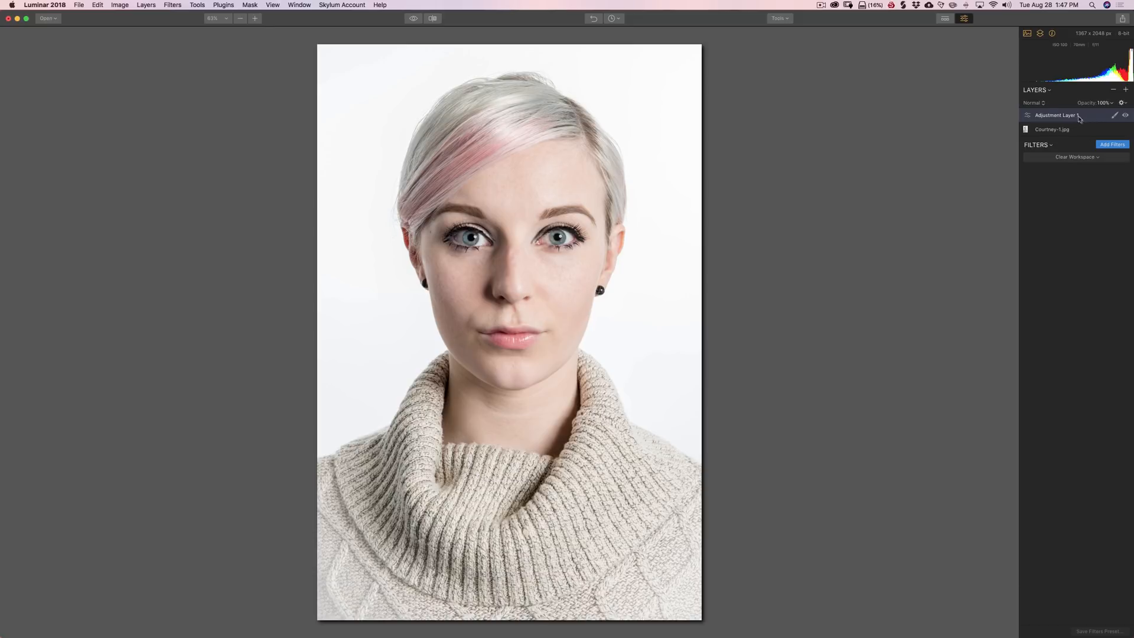
Step: Add the Details Enhancer, Tone and Saturation / Vibrance filters to the adjustment layer and close the filters catalog
left_click(1112, 145)
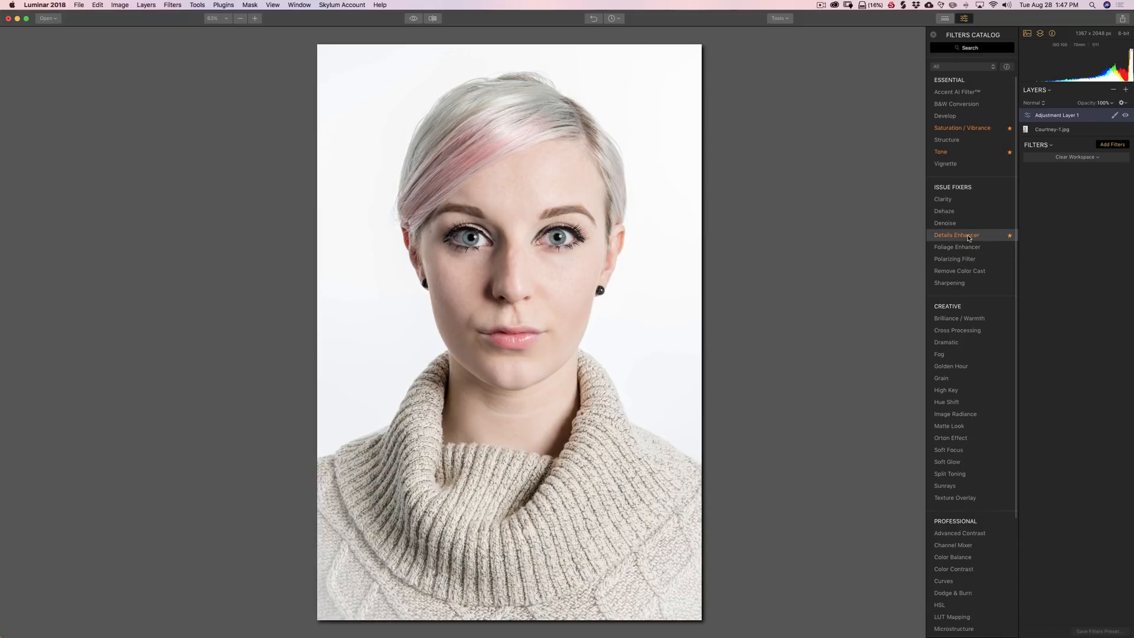
left_click(968, 236)
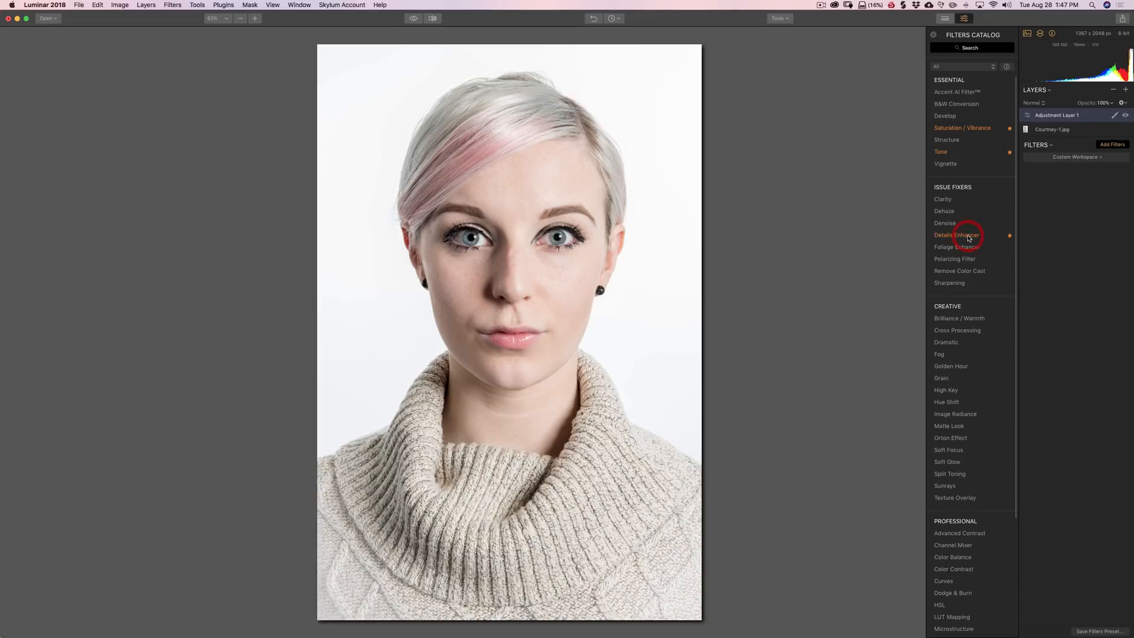
left_click(941, 152)
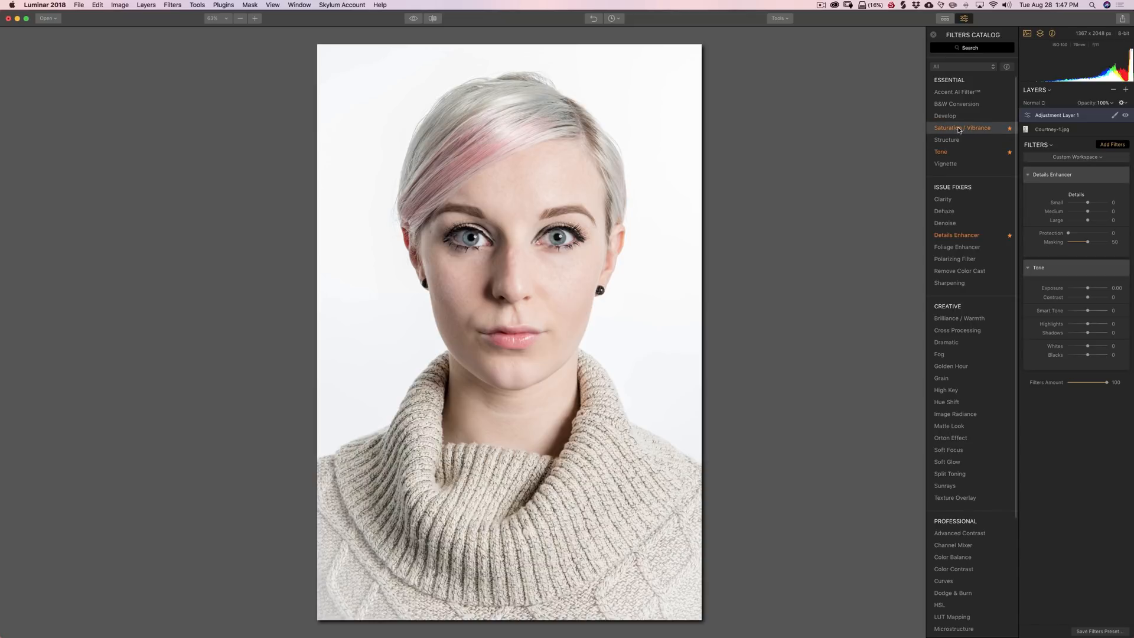
left_click(959, 129)
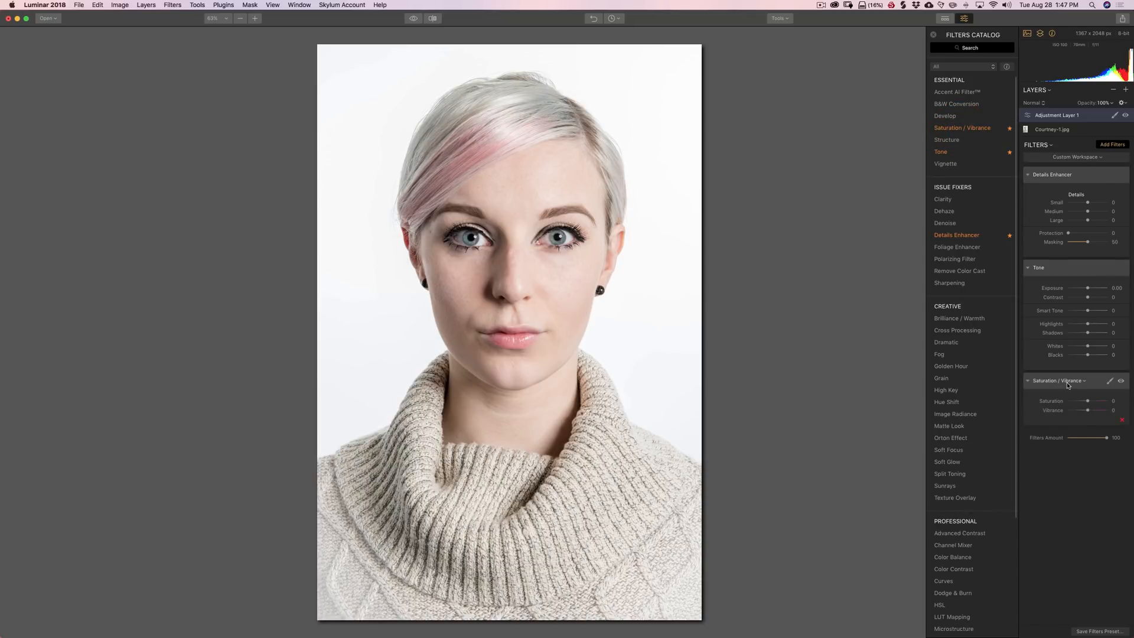
left_click(933, 37)
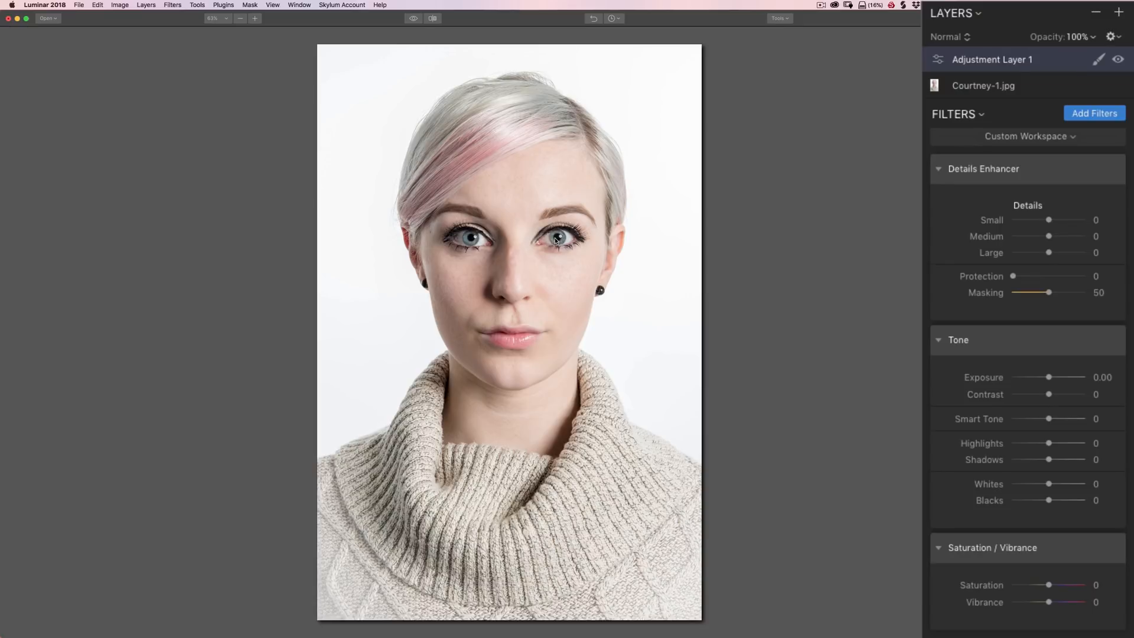
Step: Set the Details Enhancer's Small details to 40, judging the eyes up close, and compare with the filter off and on
left_click(254, 18)
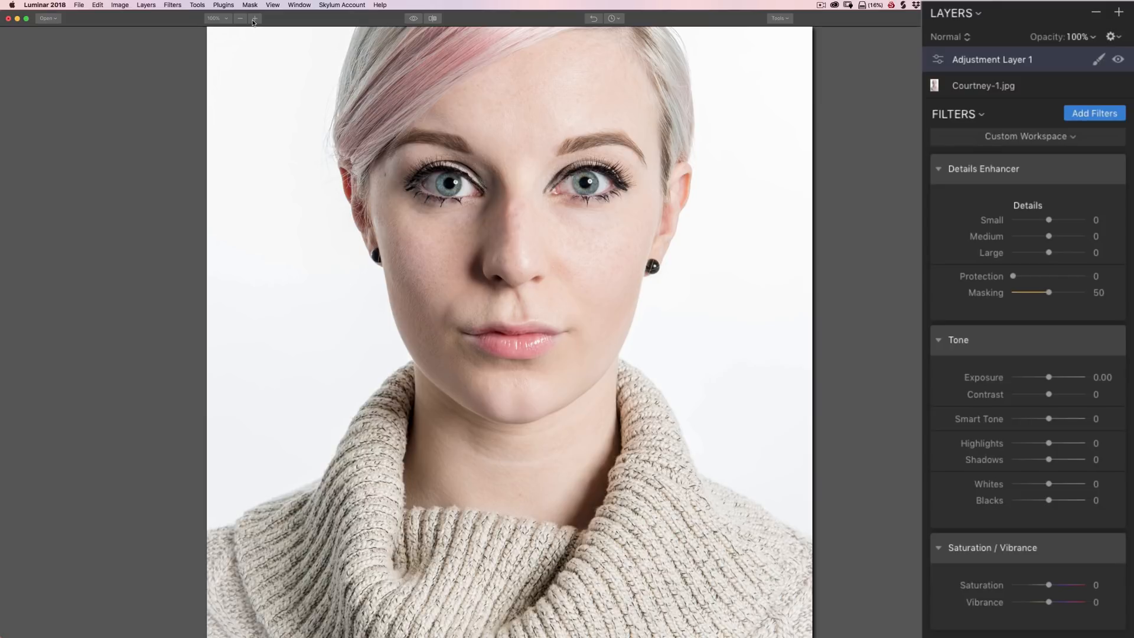
left_click(254, 19)
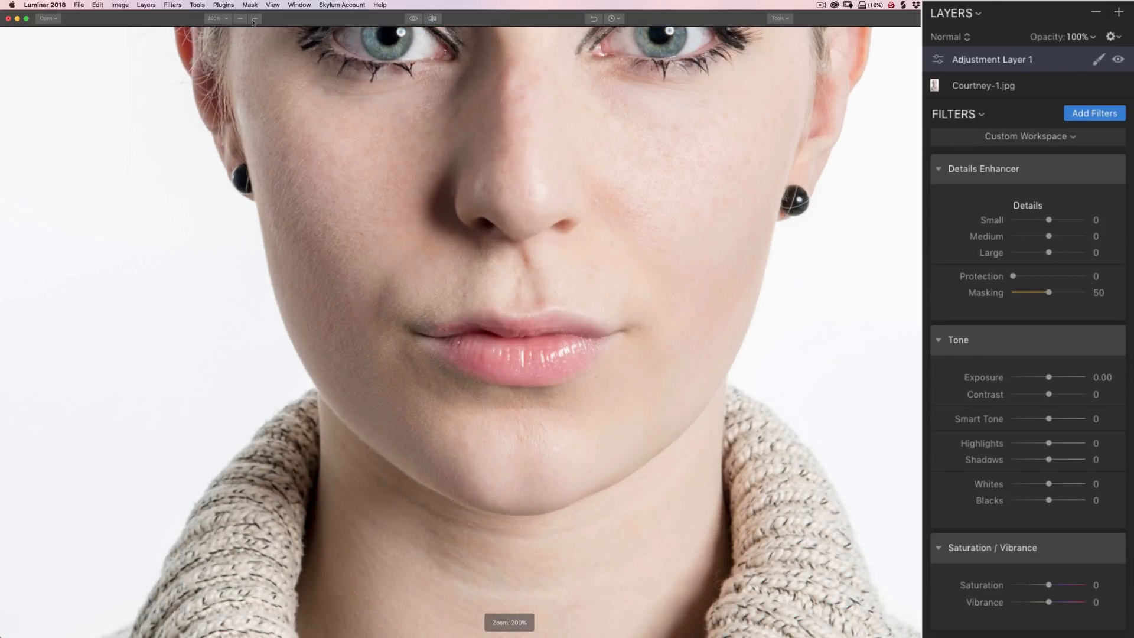
left_click_drag(522, 135, 523, 329)
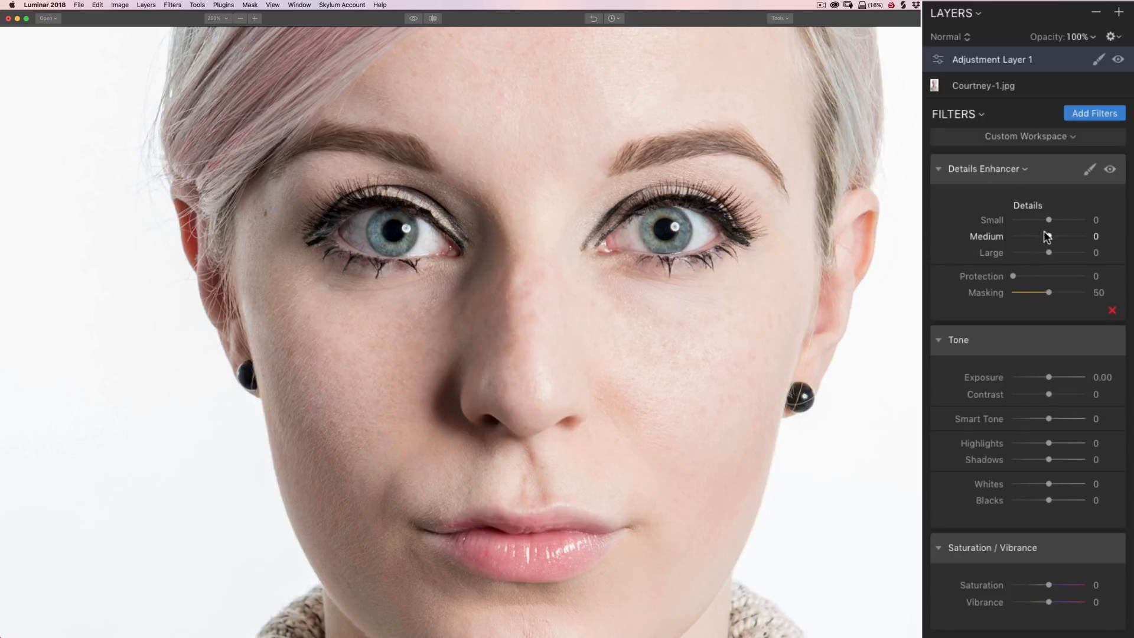
left_click_drag(1049, 221, 1069, 218)
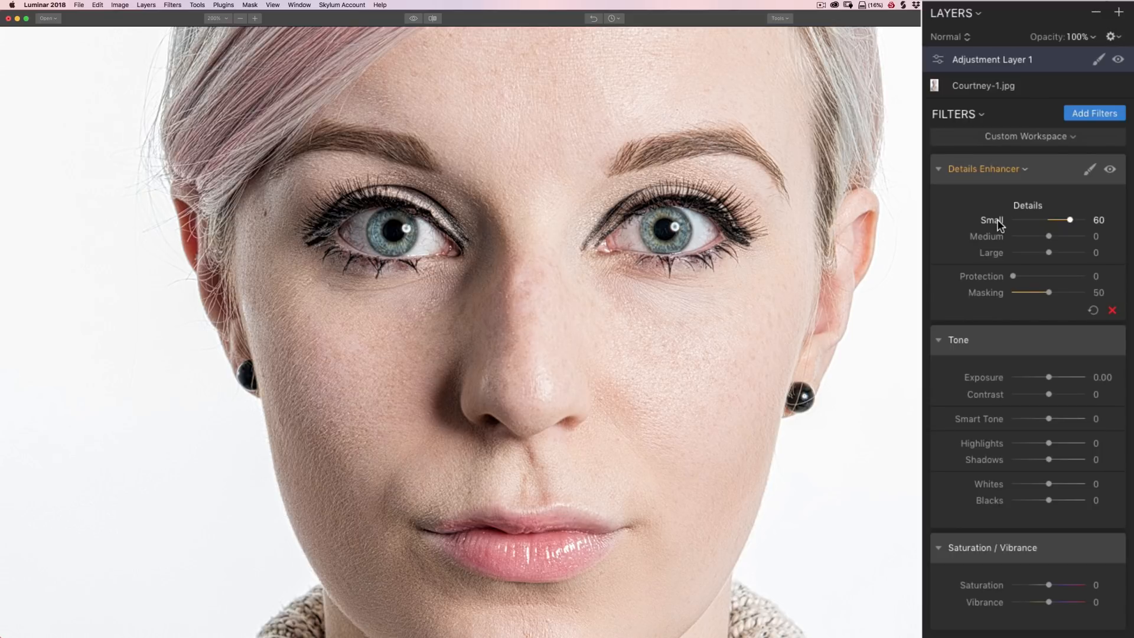
left_click_drag(1070, 221, 1062, 219)
left_click(1110, 169)
left_click(1109, 171)
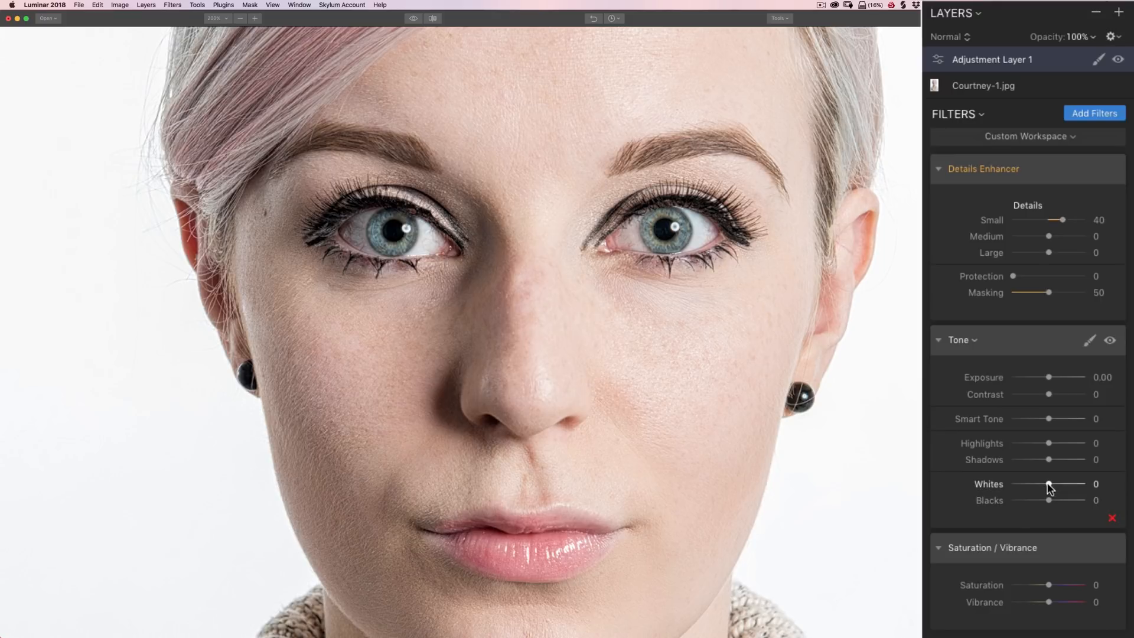
Step: Set the Tone filter's Whites to 17 and Blacks to -19, and compare with the filter off and on
left_click_drag(1049, 485, 1054, 484)
left_click_drag(1049, 499, 1037, 496)
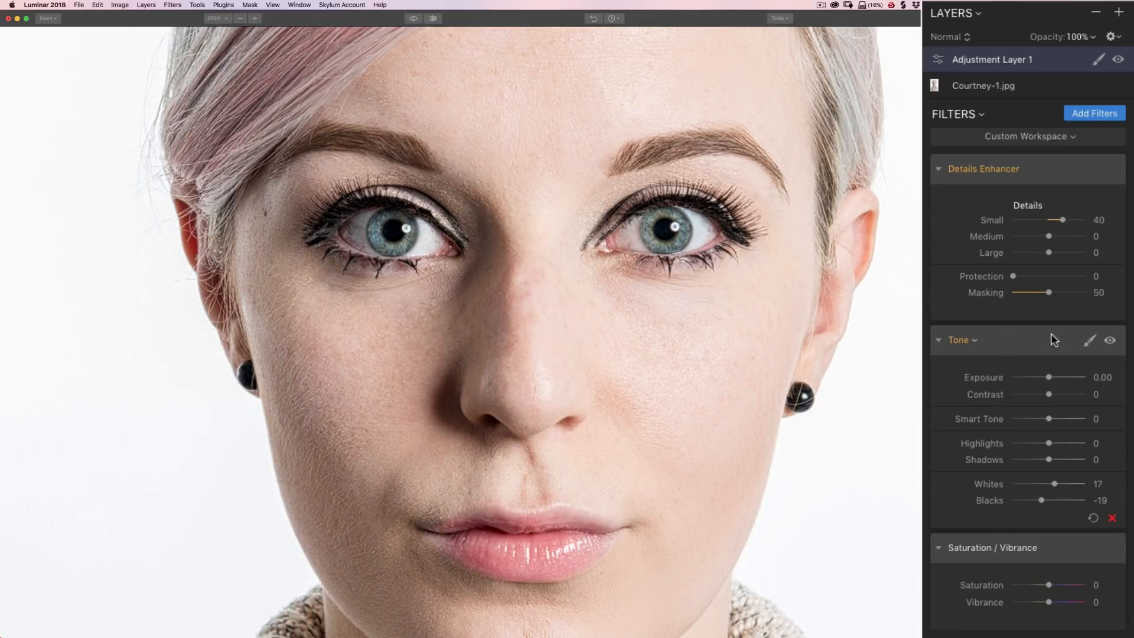
left_click(1109, 340)
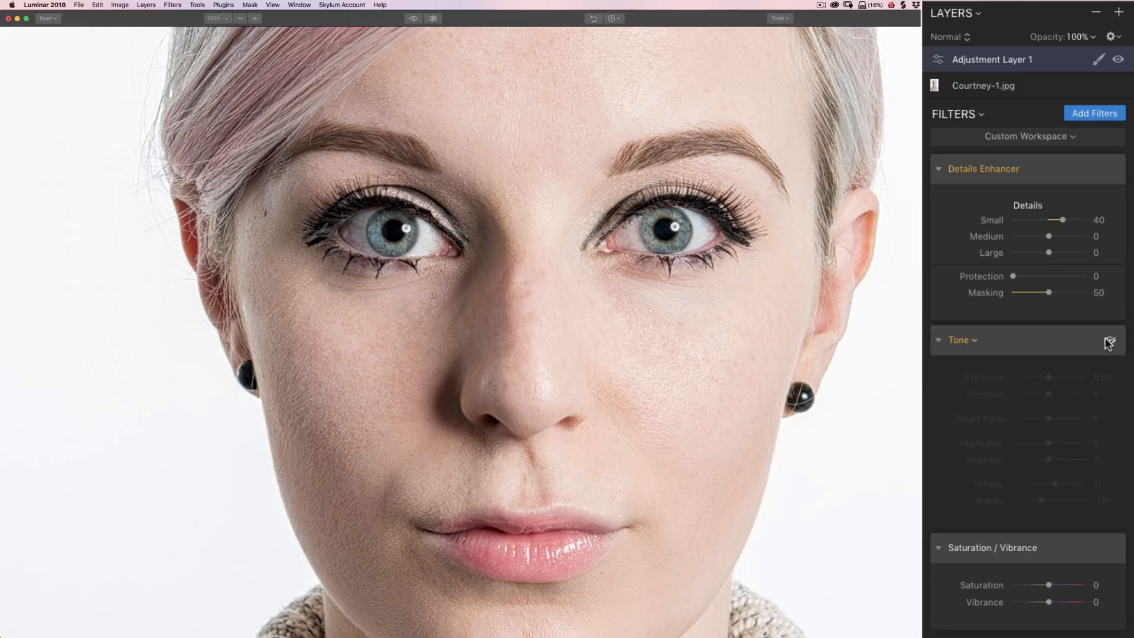
left_click(1108, 341)
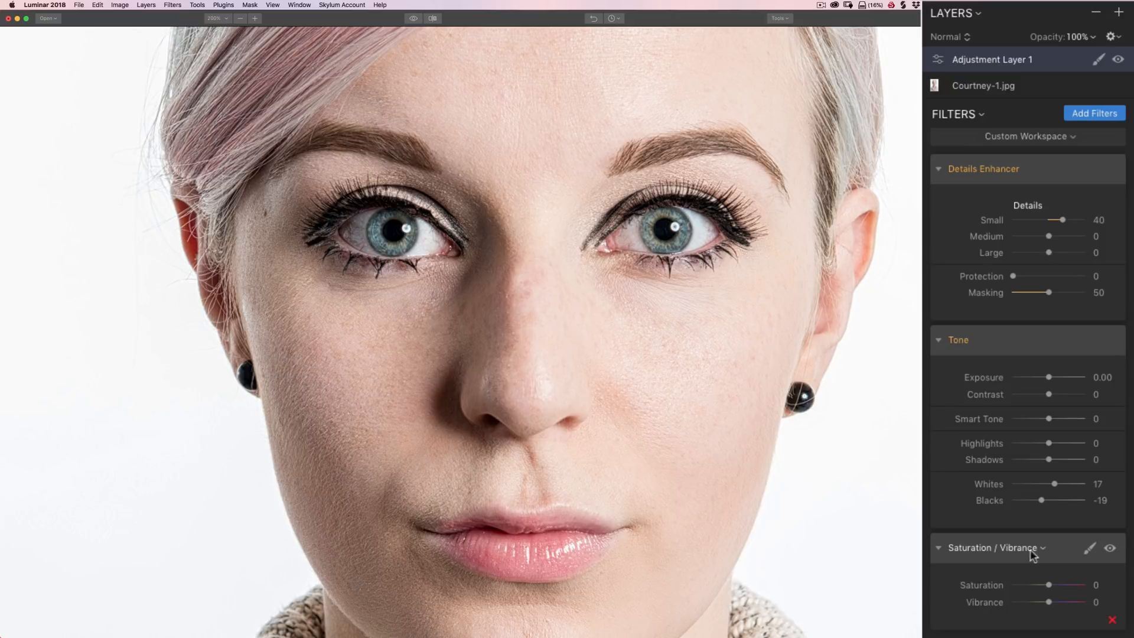
Step: Set Saturation to 24 in the Saturation / Vibrance filter and compare with the filter off and on
left_click(1048, 586)
left_click_drag(1048, 585, 1057, 584)
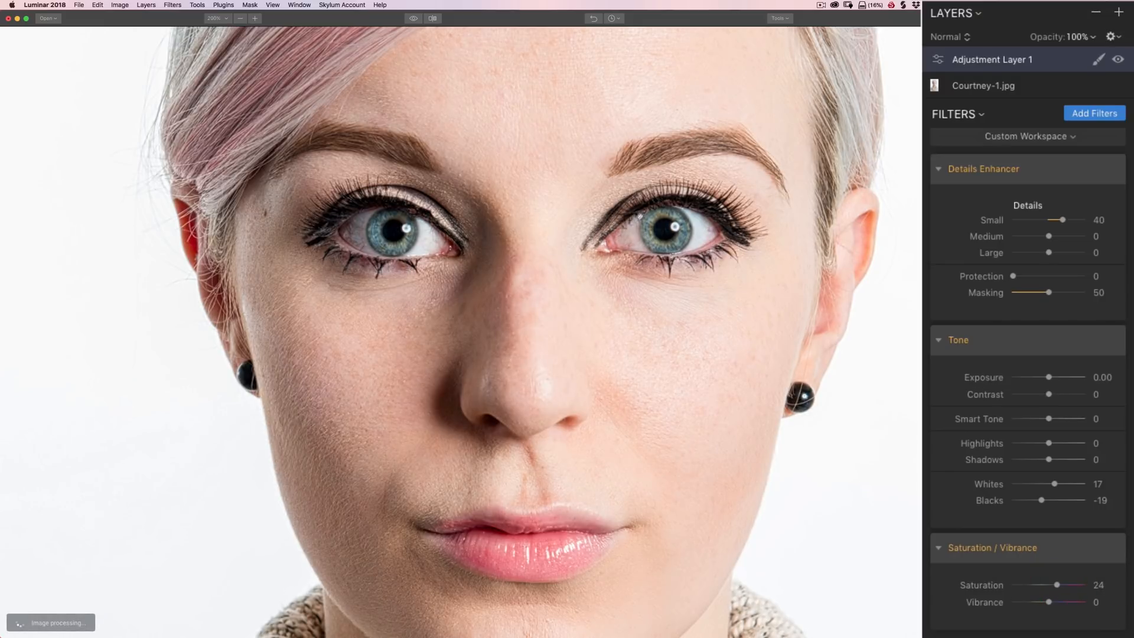
mouse_move(1090, 550)
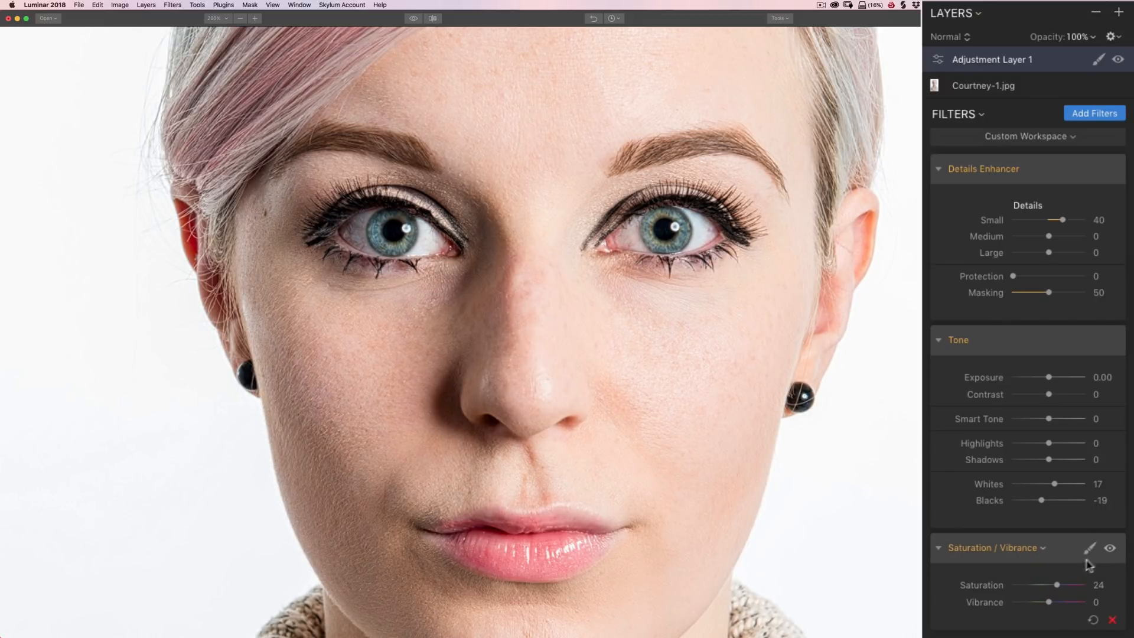
left_click(1109, 549)
left_click(1108, 549)
Step: Start a brush mask on the adjustment layer and invert it to hide the layer's effect
left_click(1095, 59)
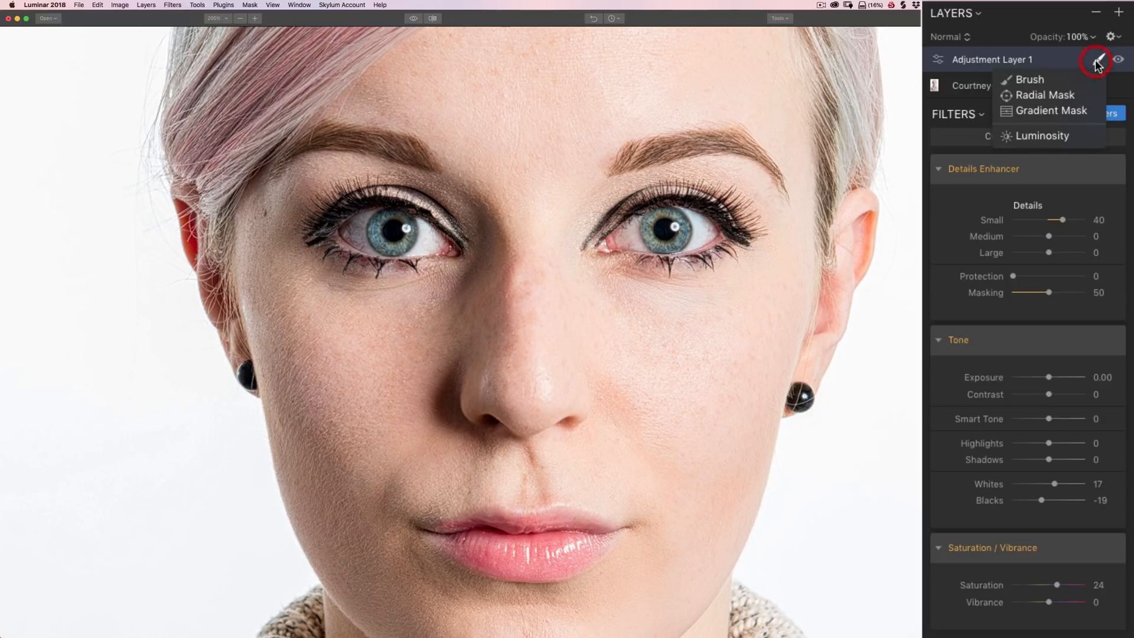
left_click(1027, 79)
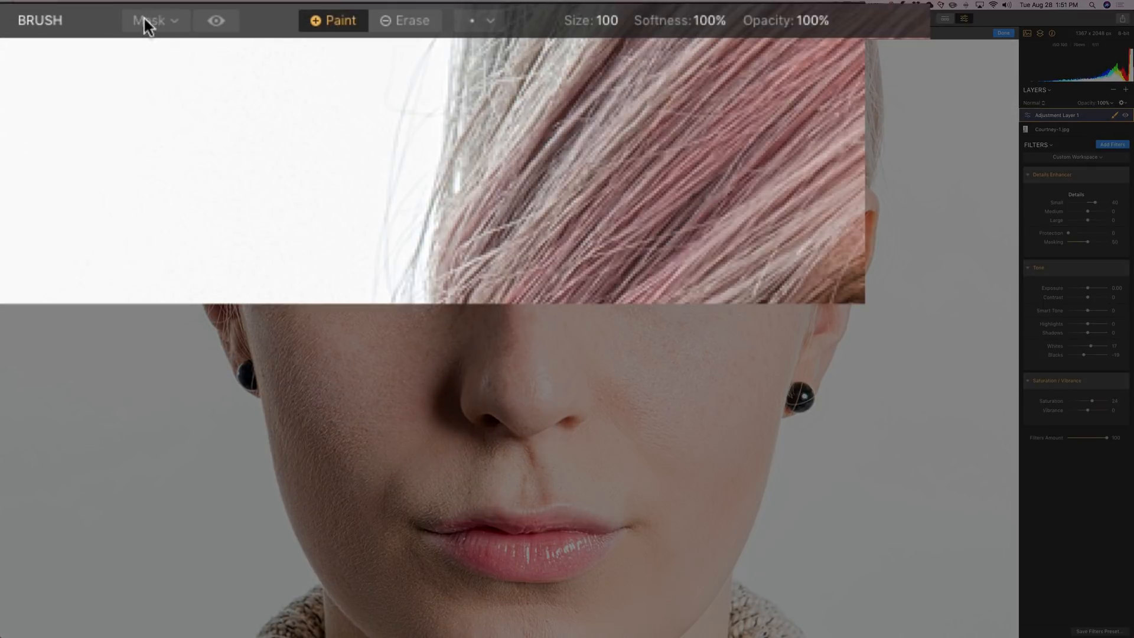
left_click(175, 19)
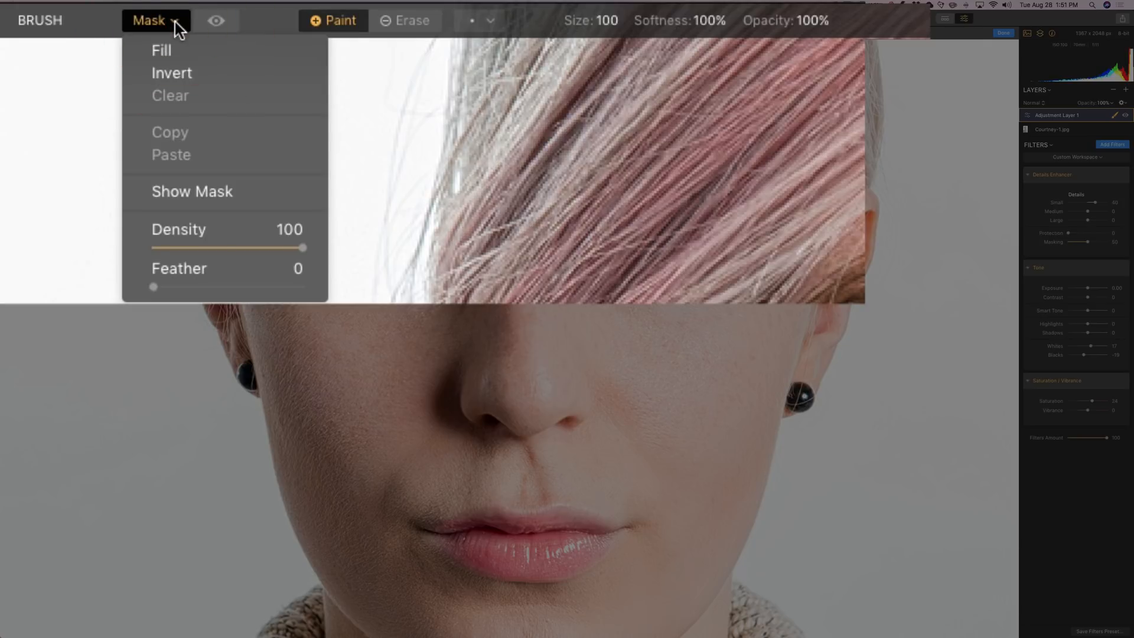
left_click(172, 72)
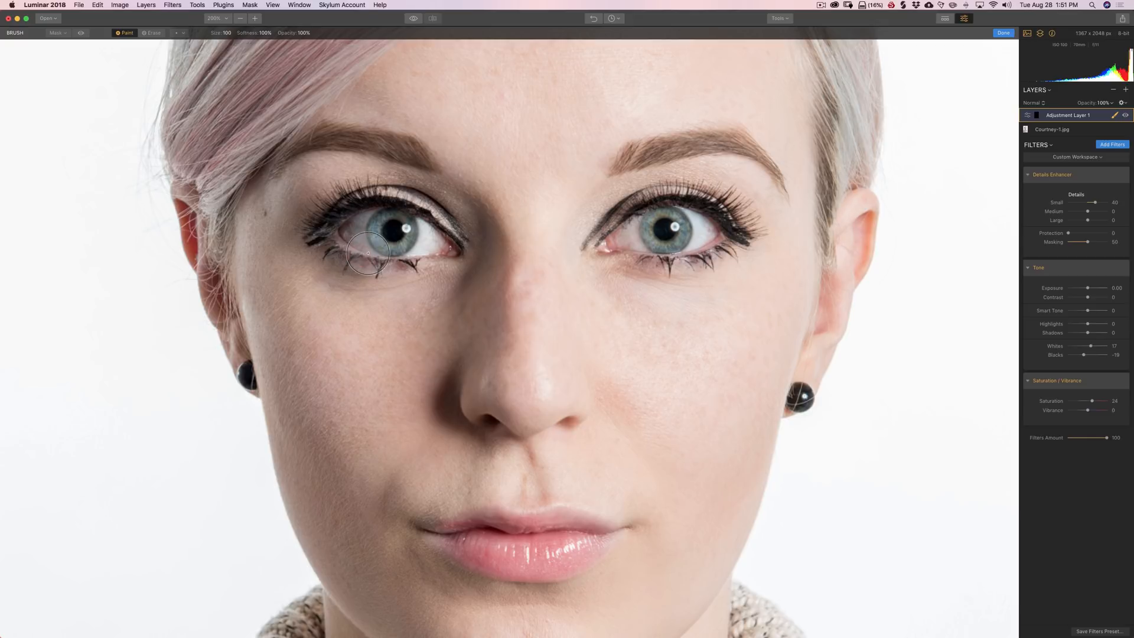
Step: Reduce the brush size to 40 and paint the adjustment into both irises, then fit the whole portrait in view
left_click_drag(389, 225, 391, 233)
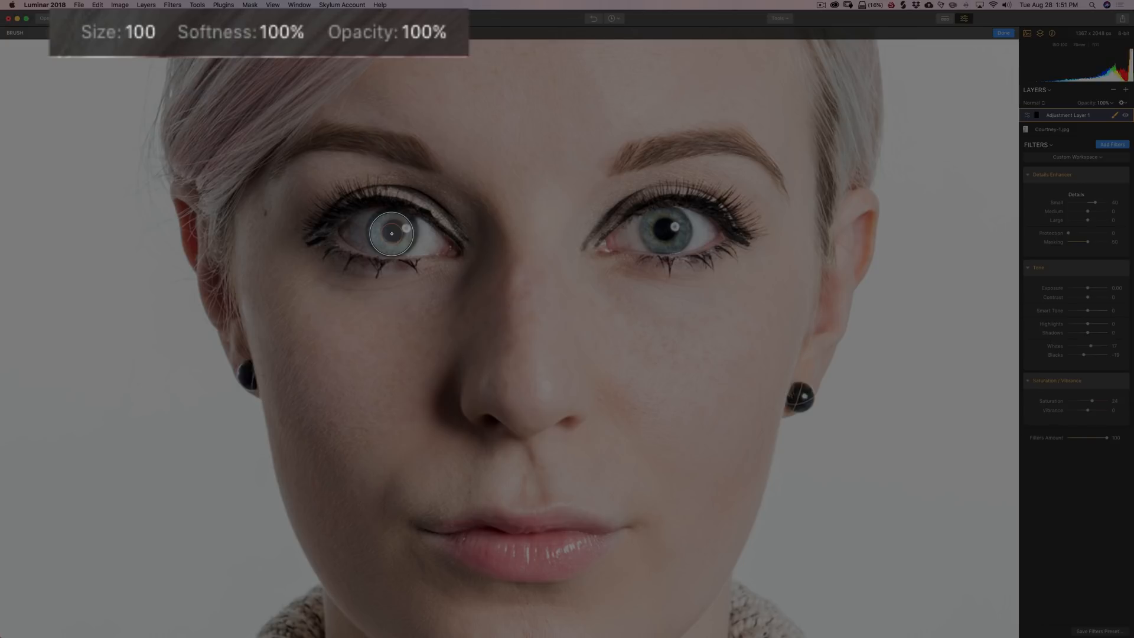
key("bracketleft")
key("bracketleft")
key("bracketleft")
key("bracketleft")
key("bracketleft")
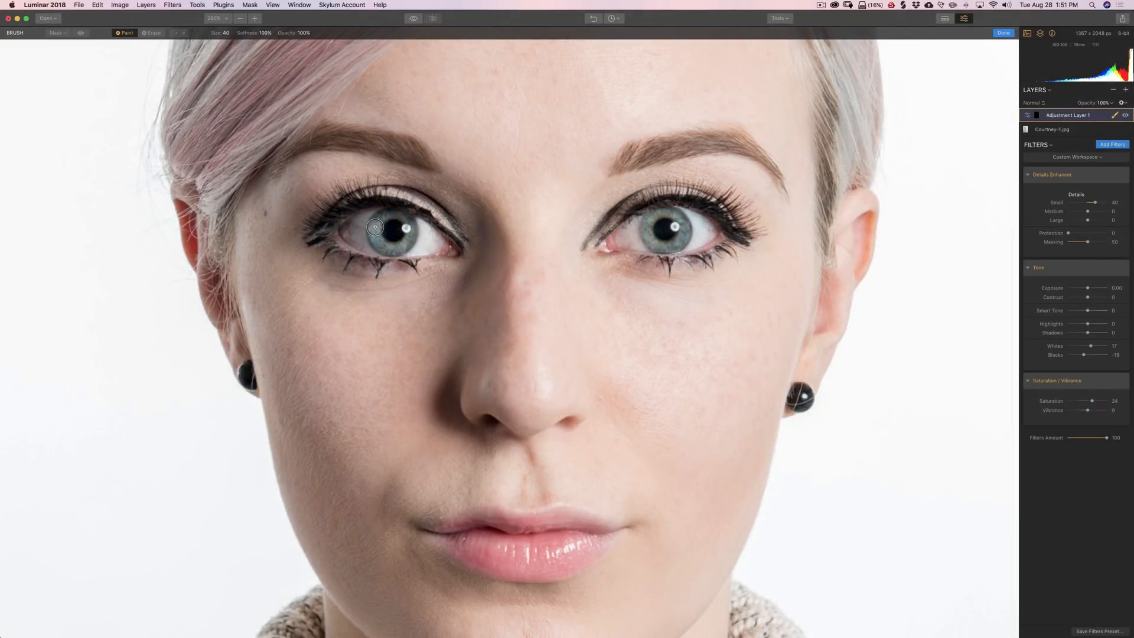
mouse_move(375, 226)
left_mouse_down()
mouse_move(388, 245)
mouse_move(405, 243)
mouse_move(401, 216)
mouse_move(378, 219)
mouse_move(370, 239)
mouse_move(392, 248)
mouse_move(409, 238)
mouse_move(400, 216)
left_mouse_up()
mouse_move(652, 233)
left_mouse_down()
mouse_move(665, 247)
mouse_move(644, 254)
mouse_move(651, 240)
mouse_move(680, 241)
mouse_move(685, 225)
mouse_move(648, 215)
mouse_move(654, 243)
mouse_move(687, 232)
mouse_move(674, 211)
mouse_move(644, 220)
mouse_move(656, 245)
left_mouse_up()
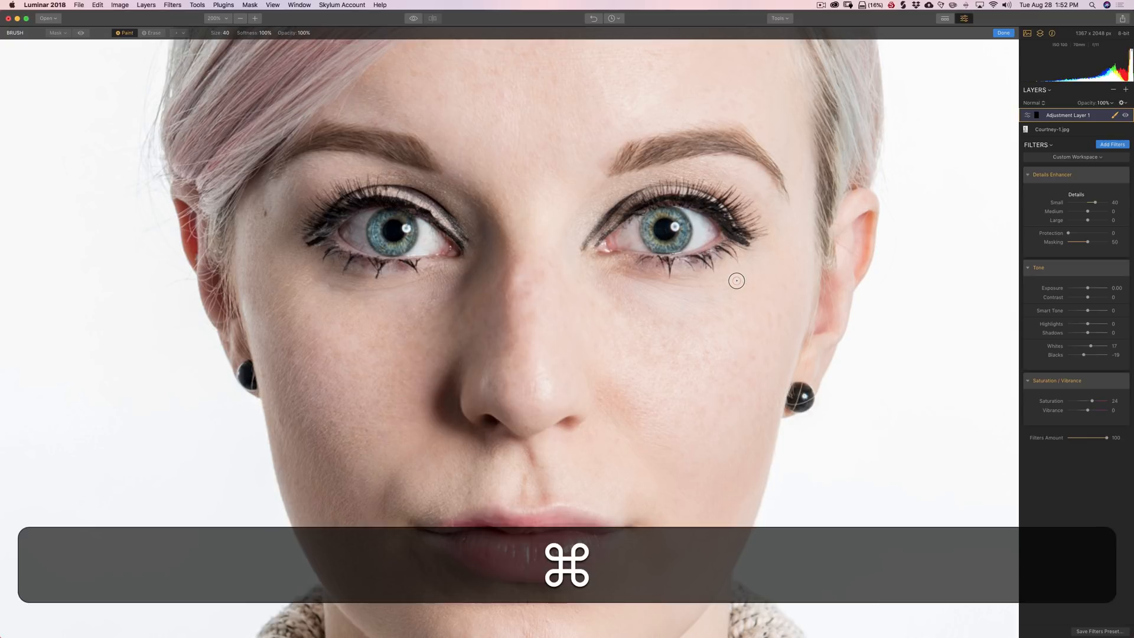
key("super+0")
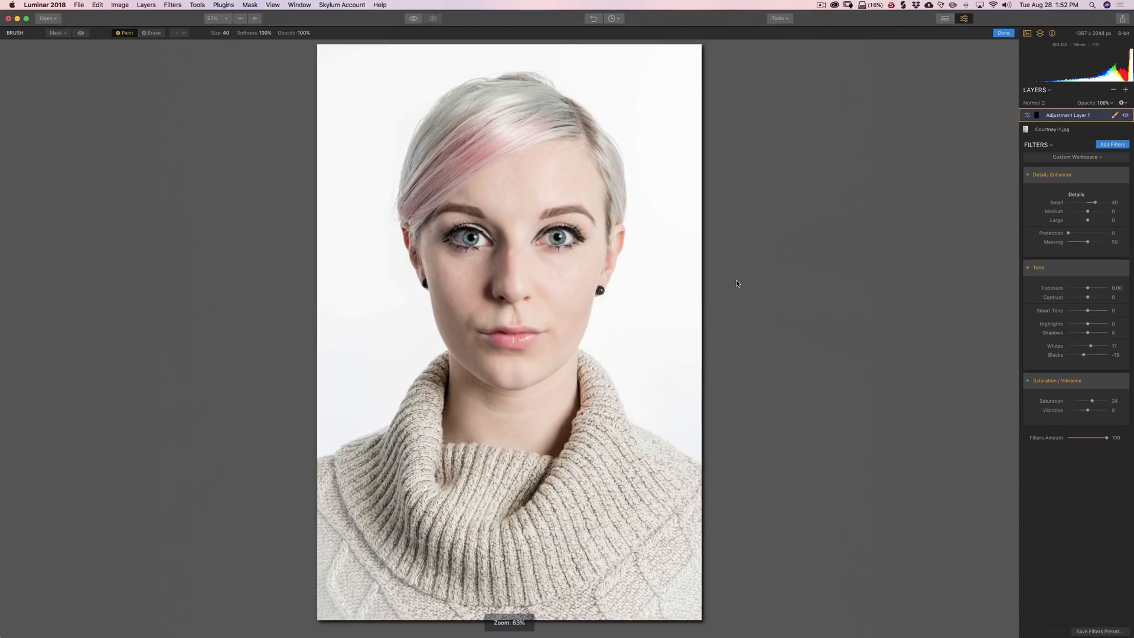